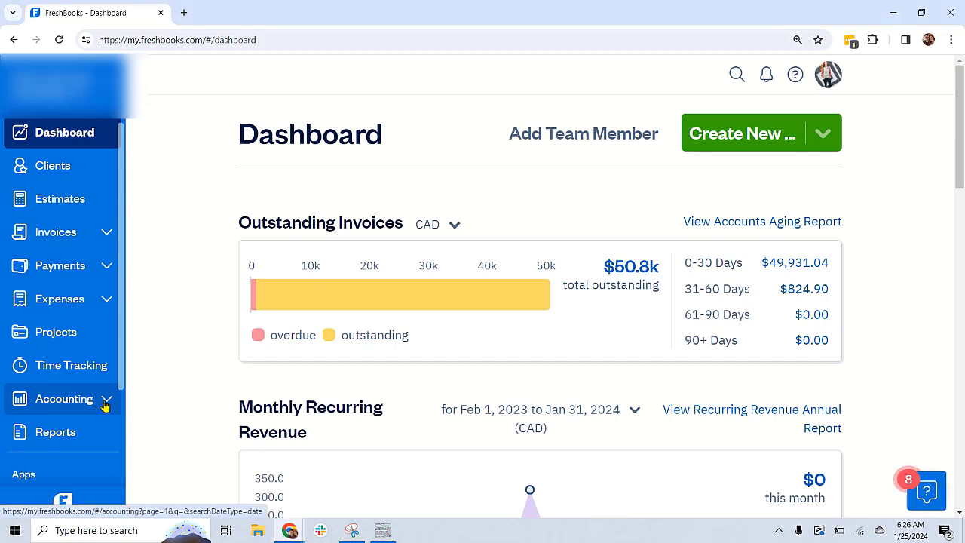
- Open the asset accounts in the Chart of Accounts and examine the GIC Investments account
{"action": "left_click", "coordinate": [103, 405]}
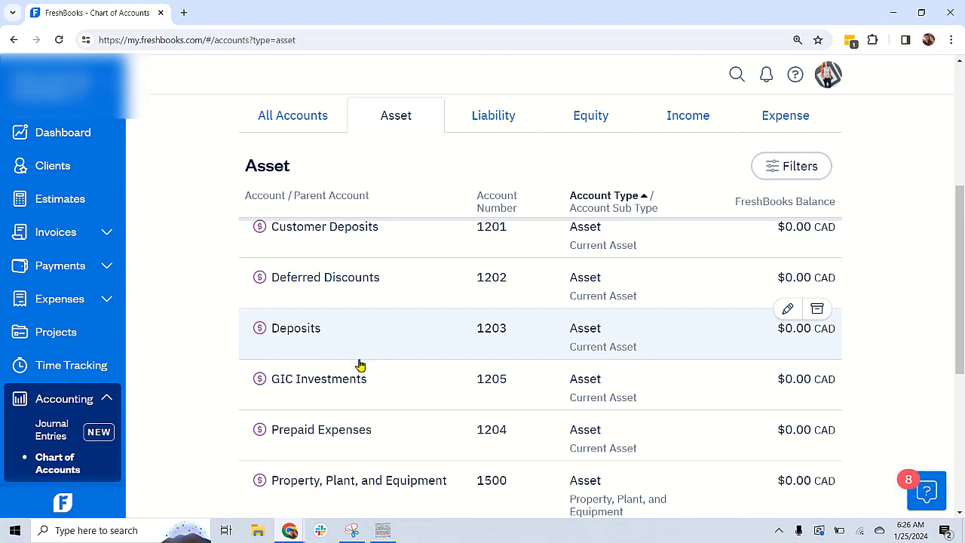
{"action": "left_click", "coordinate": [331, 386]}
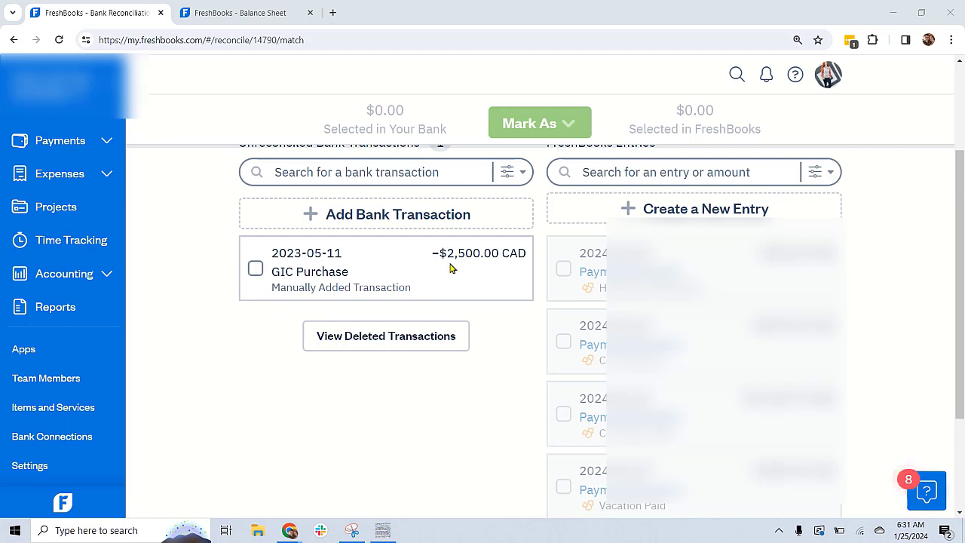
- Mark the 2023-05-11 GIC Purchase bank transaction as a transfer and save it
{"action": "left_click", "coordinate": [255, 270]}
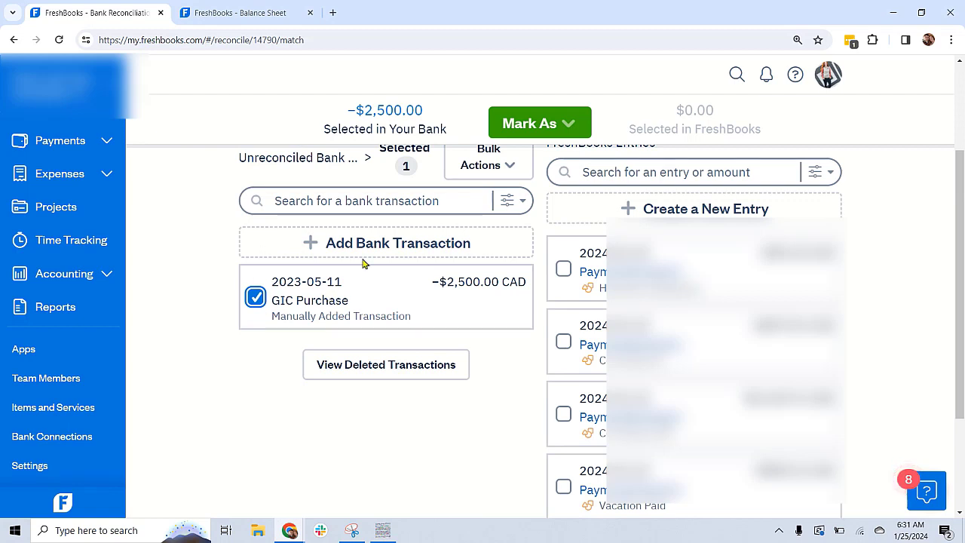
{"action": "left_click", "coordinate": [535, 134]}
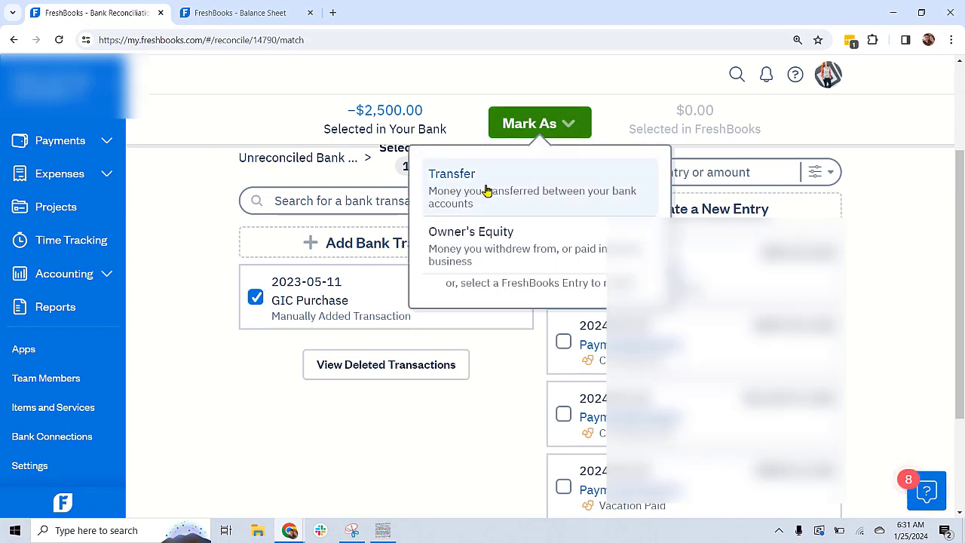
{"action": "left_click", "coordinate": [484, 190]}
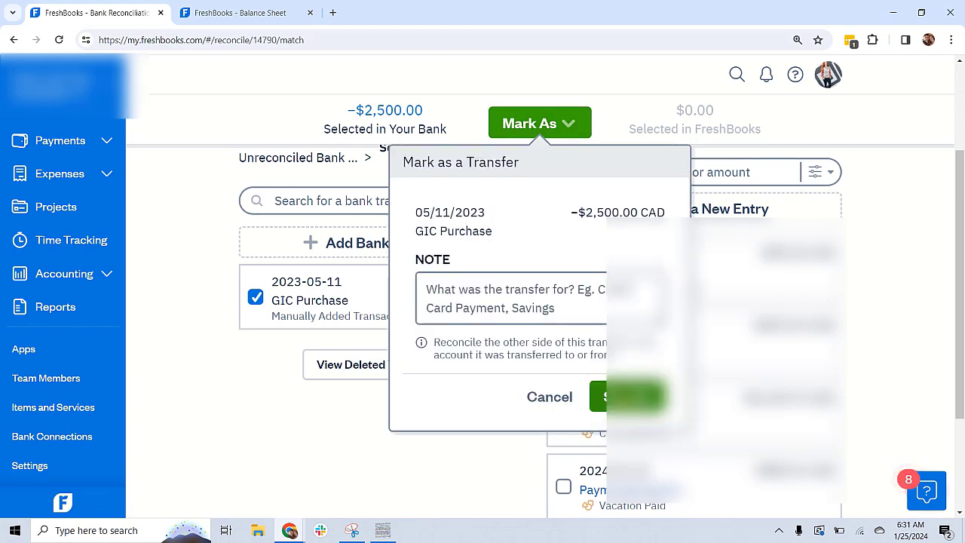
{"action": "left_click", "coordinate": [612, 396]}
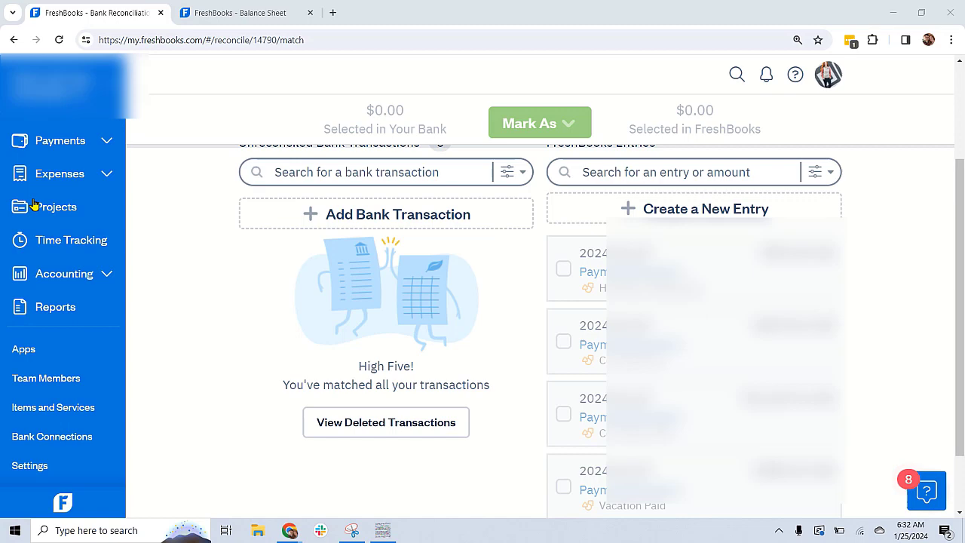
- Create a new journal entry dated 2023-05-11
{"action": "left_click", "coordinate": [108, 275]}
{"action": "left_click", "coordinate": [769, 143]}
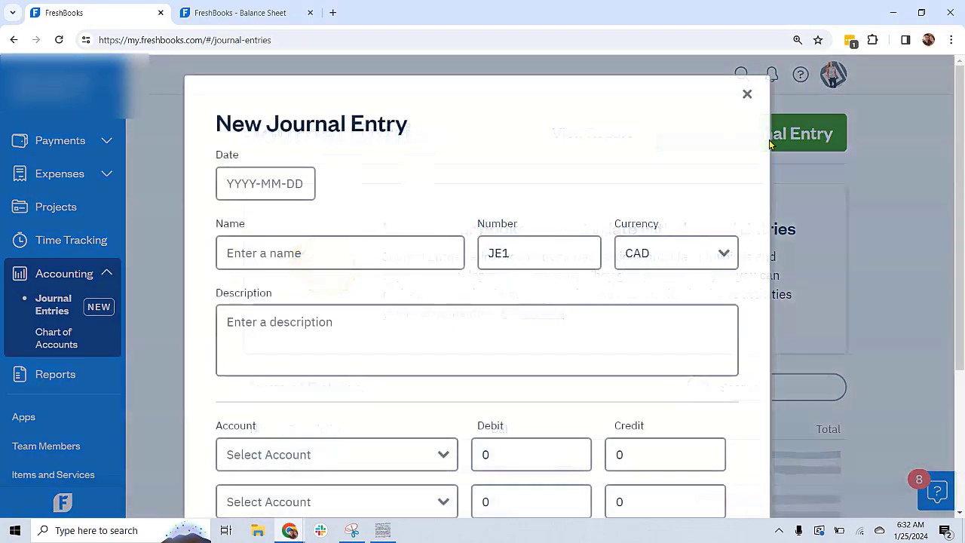
{"action": "left_click", "coordinate": [291, 193]}
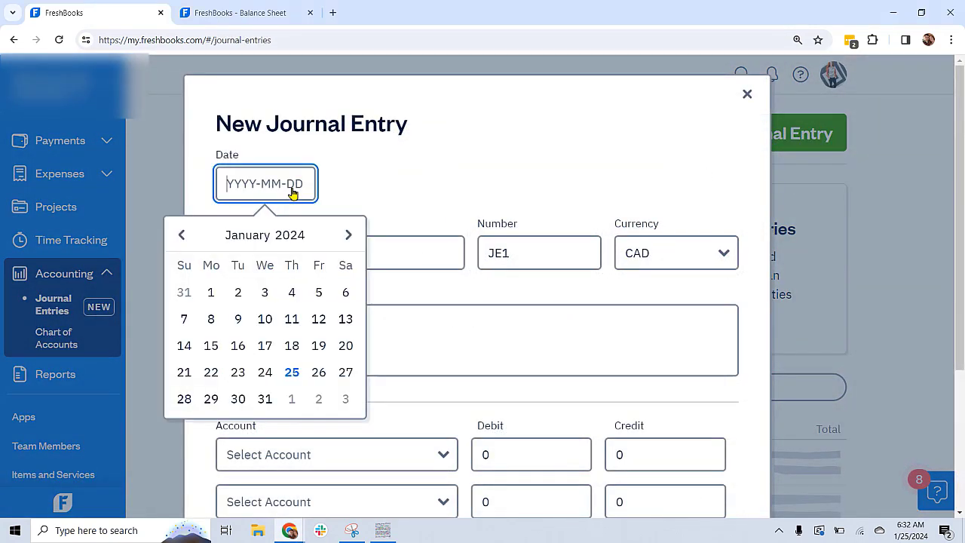
{"action": "left_click", "coordinate": [181, 235]}
{"action": "left_click", "coordinate": [181, 237]}
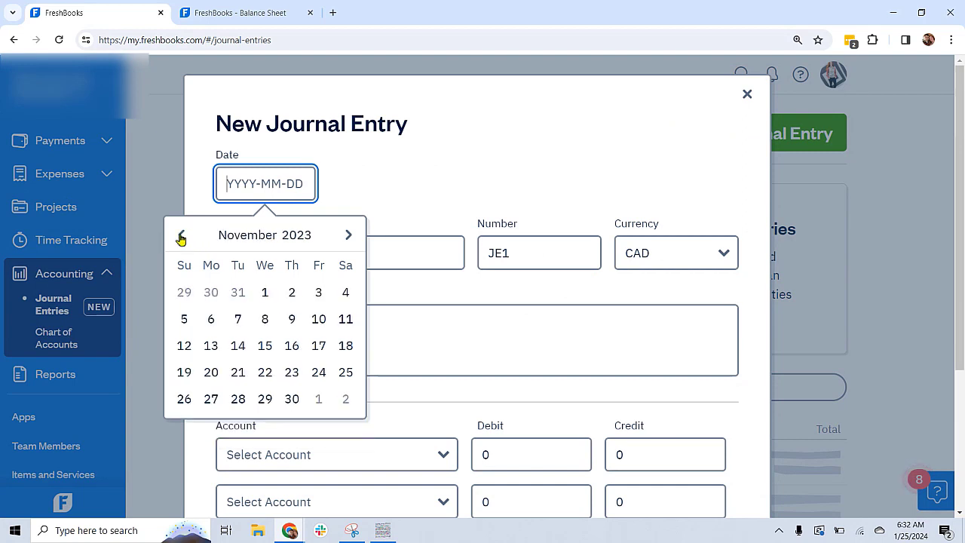
{"action": "left_click", "coordinate": [181, 237]}
{"action": "left_click", "coordinate": [181, 237]}
{"action": "left_click", "coordinate": [181, 237]}
{"action": "left_click", "coordinate": [181, 237]}
{"action": "left_click", "coordinate": [181, 236]}
{"action": "left_click", "coordinate": [181, 236]}
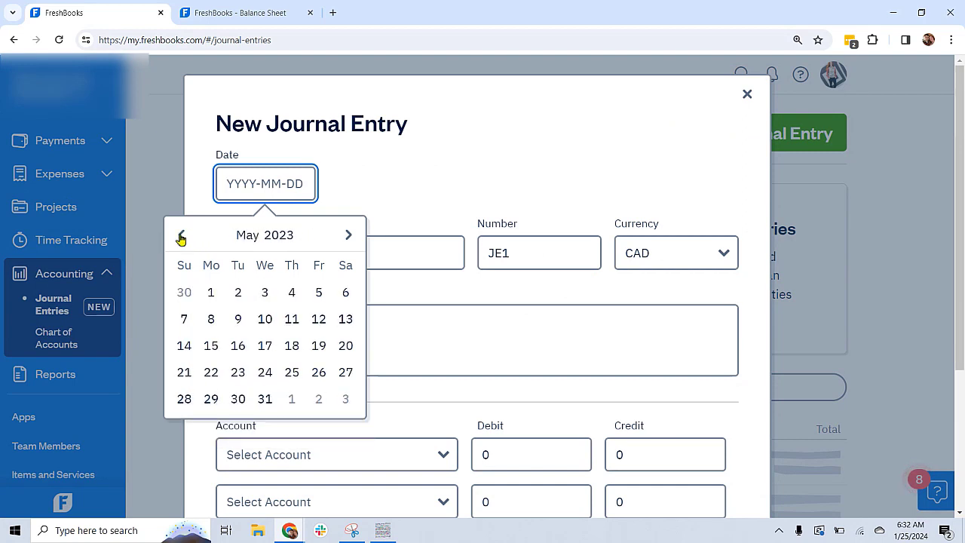
{"action": "left_click", "coordinate": [291, 319]}
- Enter "GIC Purchase" as both the name and the description of the journal entry
{"action": "left_click", "coordinate": [352, 264]}
{"action": "type", "text": "GIC Purchase"}
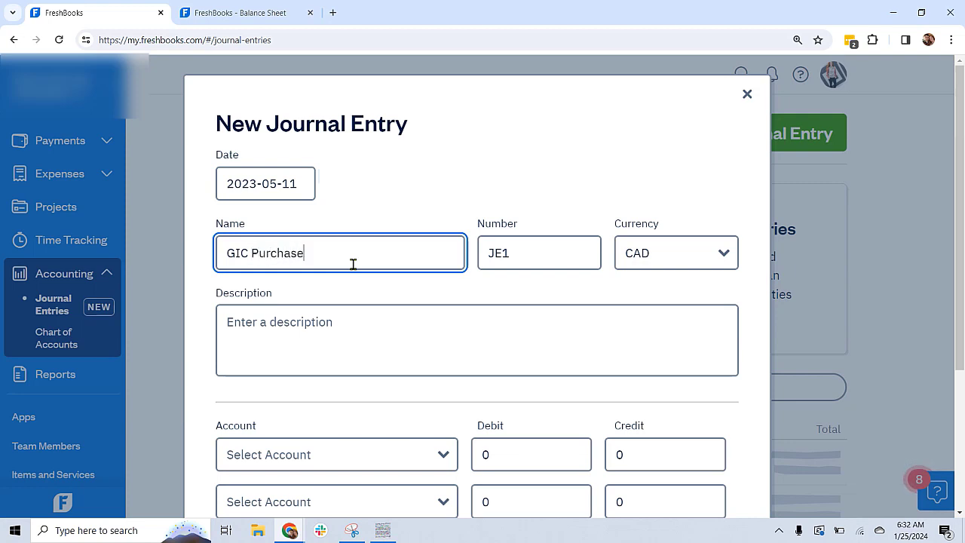
{"action": "triple_click", "coordinate": [263, 252]}
{"action": "key", "text": "ctrl+c"}
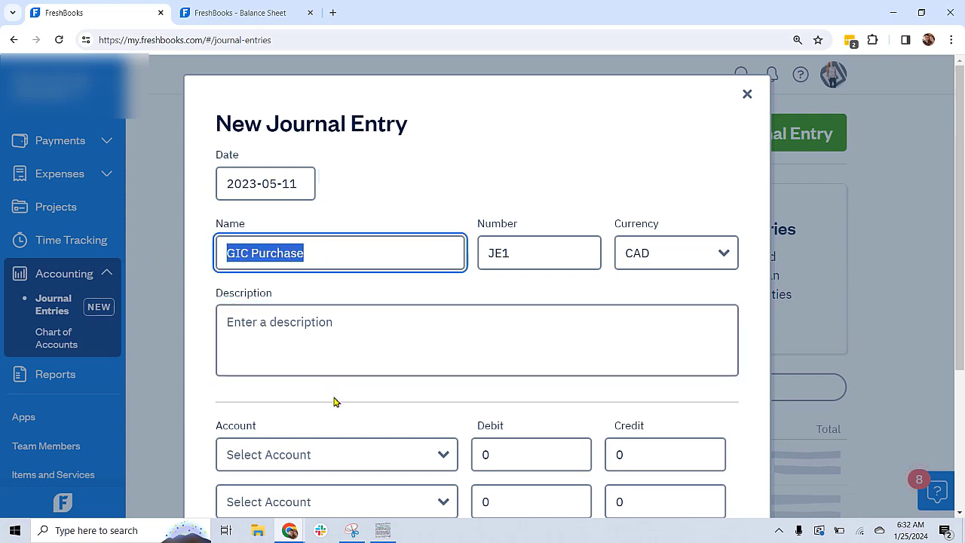
{"action": "left_click", "coordinate": [361, 337]}
{"action": "key", "text": "ctrl+v"}
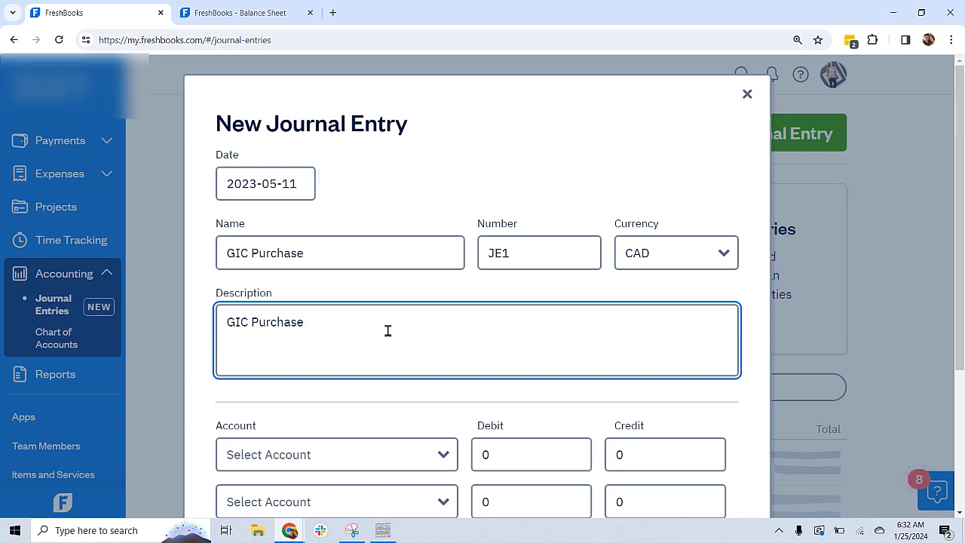
- Find "gic" for the first journal line, choose the matching Cash & Bank subaccount and debit it 2500
{"action": "scroll", "coordinate": [387, 330], "scroll_direction": "down", "scroll_amount": 2}
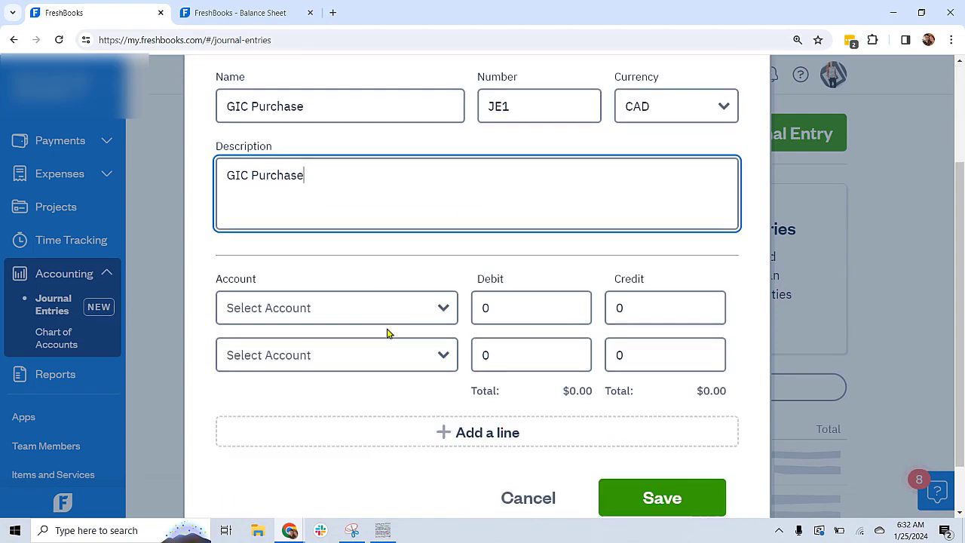
{"action": "left_click", "coordinate": [444, 310]}
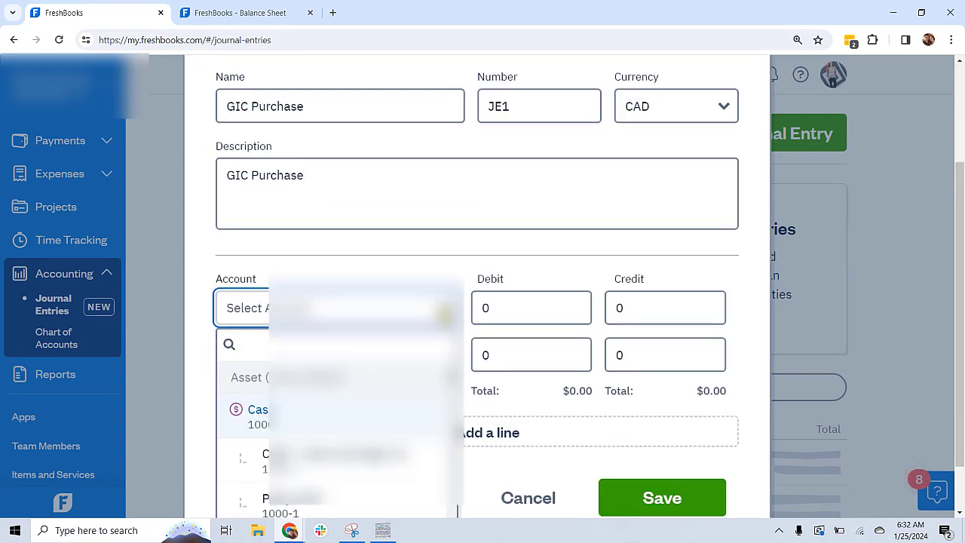
{"action": "type", "text": "gic"}
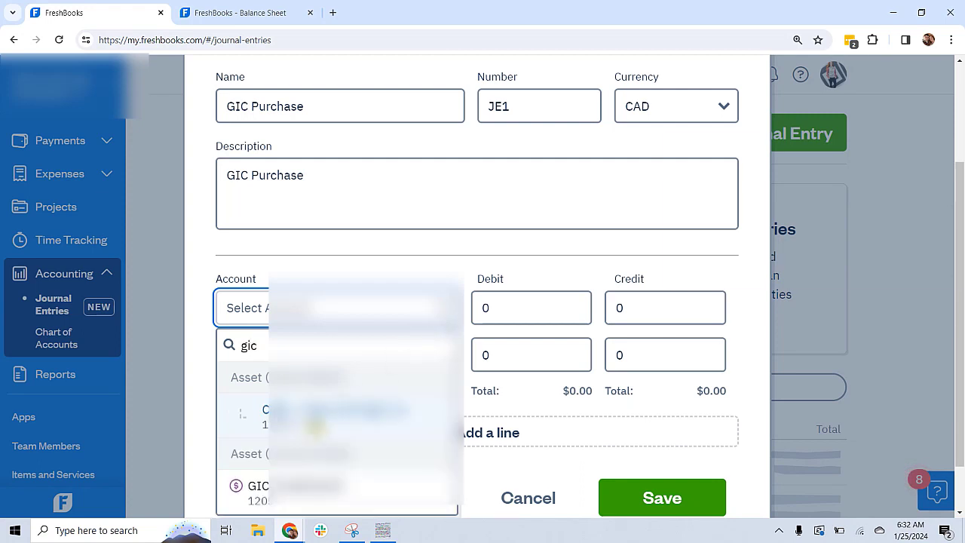
{"action": "left_click", "coordinate": [302, 414]}
{"action": "left_click", "coordinate": [525, 313]}
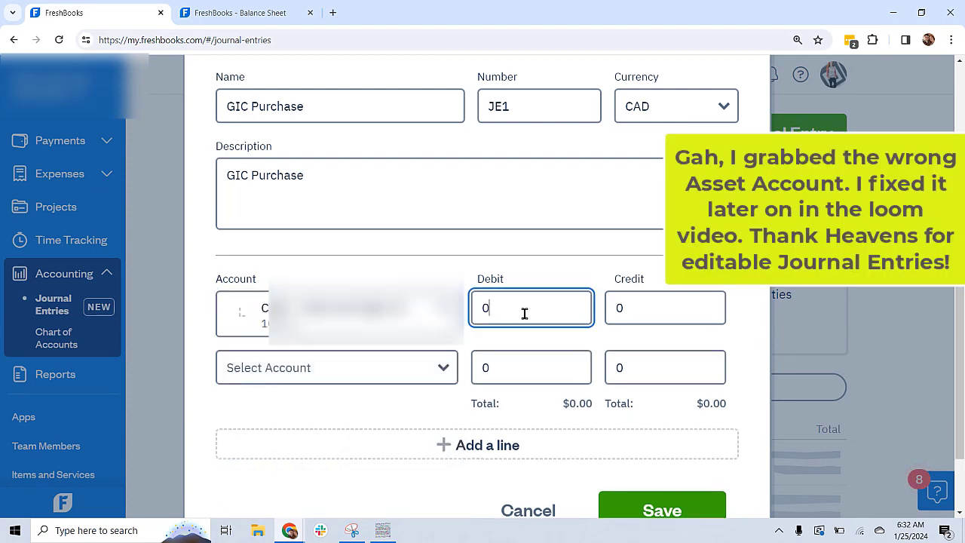
{"action": "key", "text": "BackSpace"}
{"action": "type", "text": "2500"}
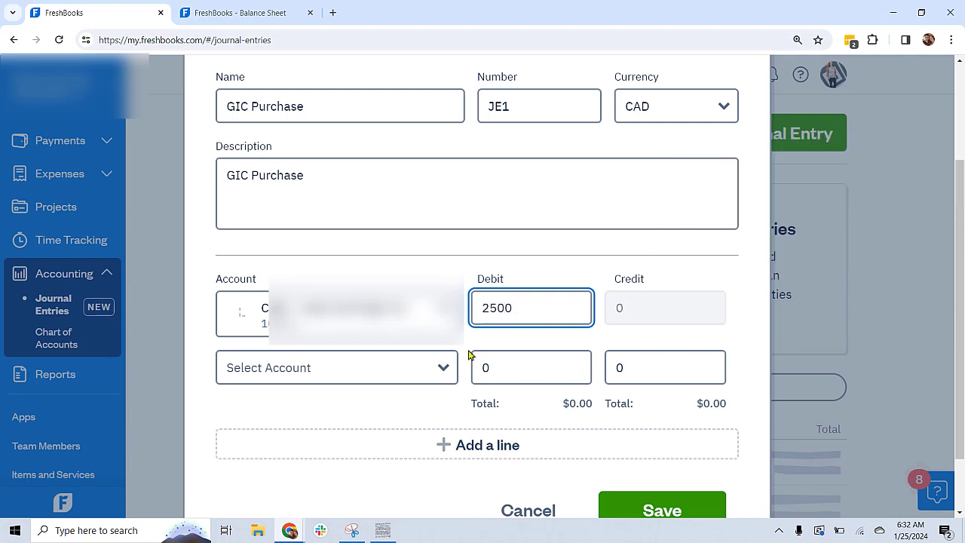
- Set the second journal line to the Petty Cash account with a credit of 2500
{"action": "left_click", "coordinate": [444, 369]}
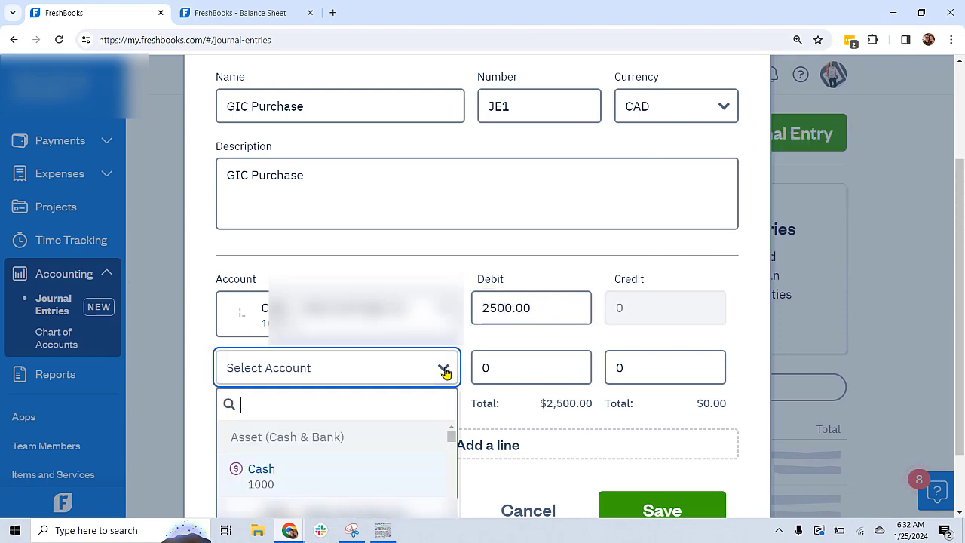
{"action": "type", "text": "pee"}
{"action": "key", "text": "BackSpace"}
{"action": "key", "text": "BackSpace"}
{"action": "type", "text": "et"}
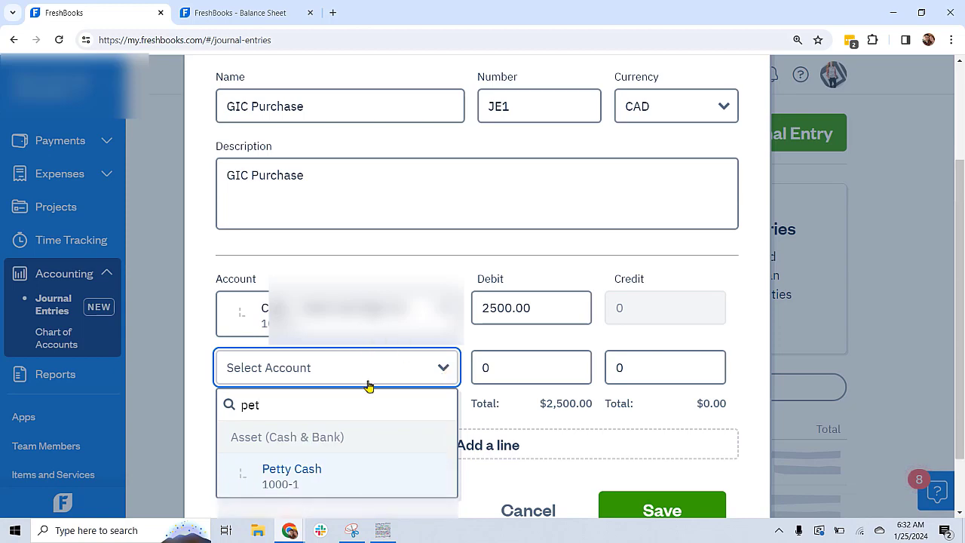
{"action": "left_click", "coordinate": [296, 476]}
{"action": "left_click", "coordinate": [692, 374]}
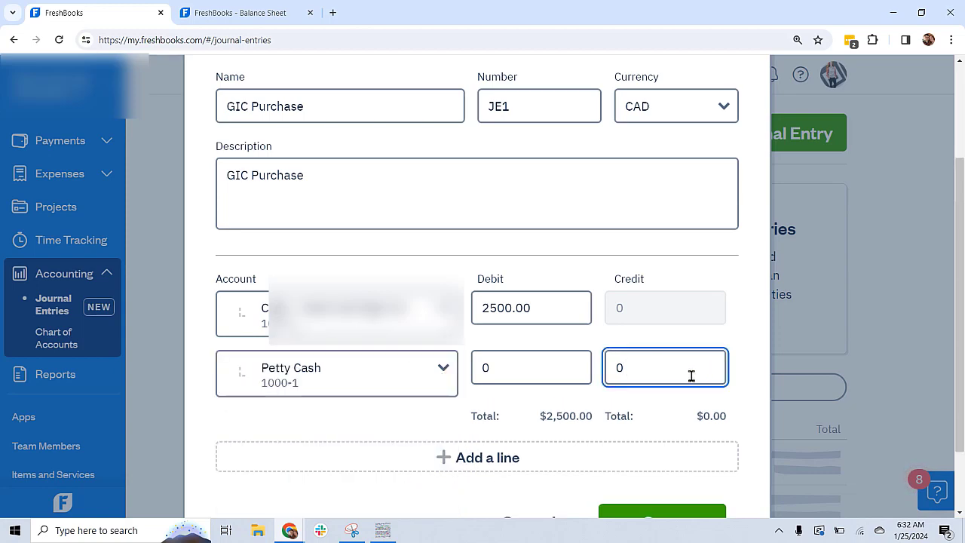
{"action": "type", "text": "2500"}
{"action": "scroll", "coordinate": [659, 437], "scroll_direction": "down", "scroll_amount": 2}
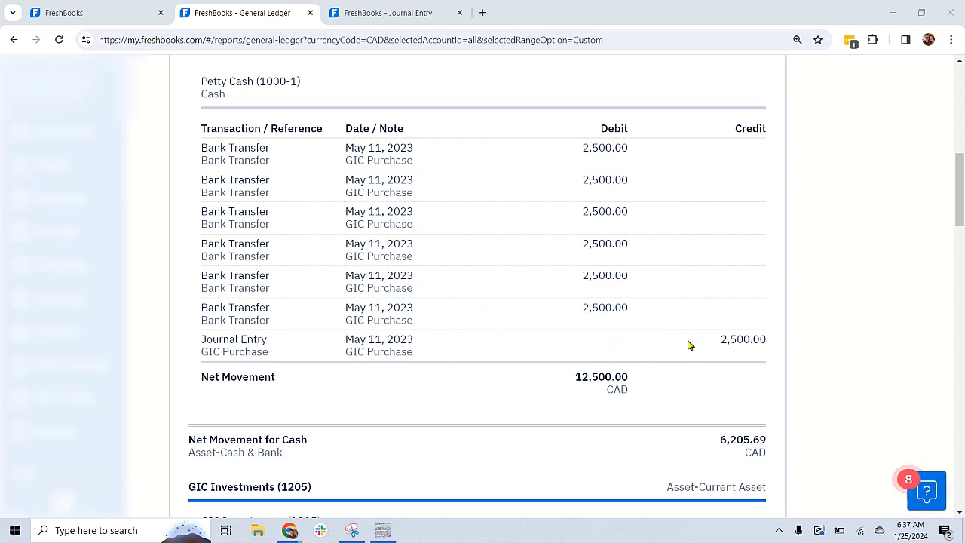
- Review the GIC Purchase journal entry under Petty Cash and GIC Investments in the General Ledger report
{"action": "left_click", "coordinate": [747, 343]}
{"action": "left_click", "coordinate": [593, 309]}
{"action": "left_click", "coordinate": [753, 352]}
{"action": "scroll", "coordinate": [490, 384], "scroll_direction": "down", "scroll_amount": 2}
{"action": "left_click", "coordinate": [633, 445]}
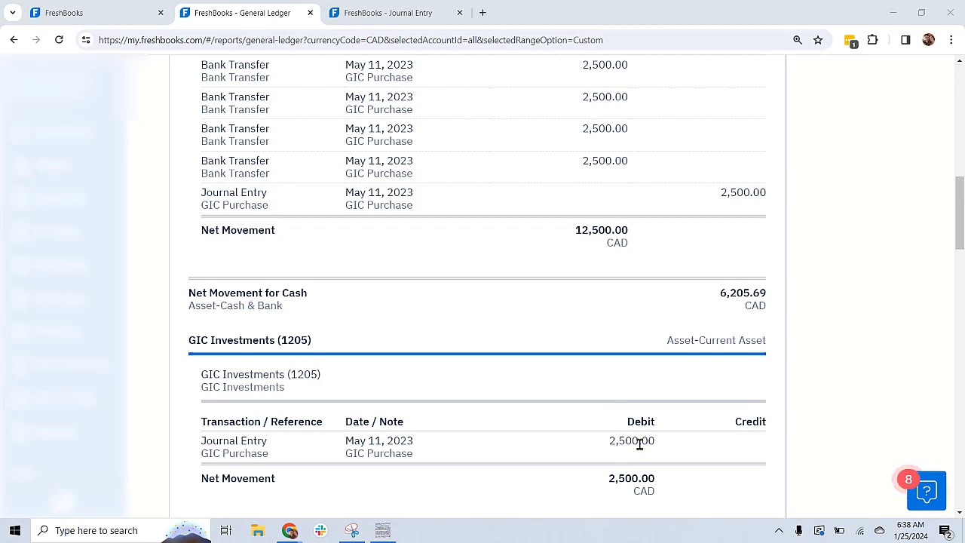
{"action": "scroll", "coordinate": [560, 409], "scroll_direction": "up", "scroll_amount": 2}
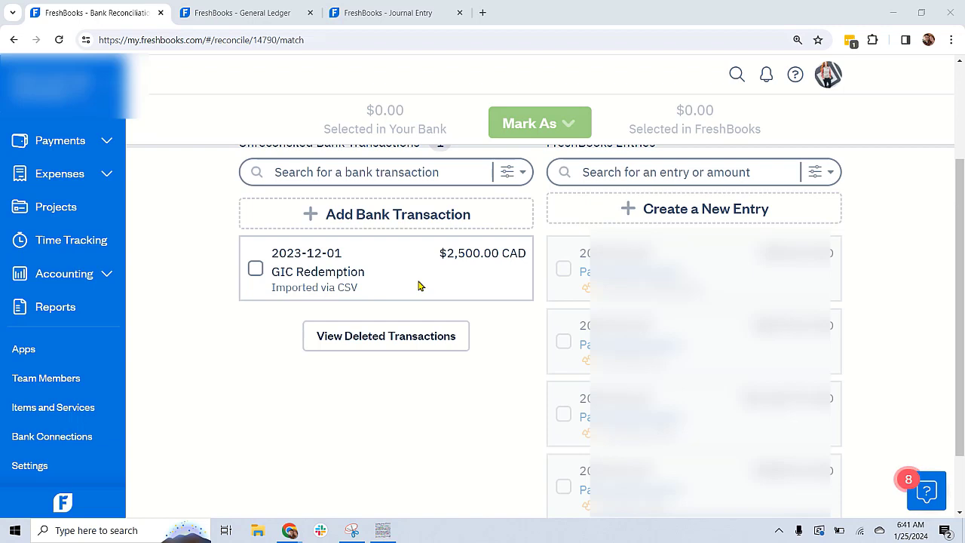
- Restore the deleted 2023-12-01 CREDIT MEMO bank transaction of $2,561.29 from the deleted transactions list
{"action": "left_click", "coordinate": [334, 293]}
{"action": "left_click", "coordinate": [386, 336]}
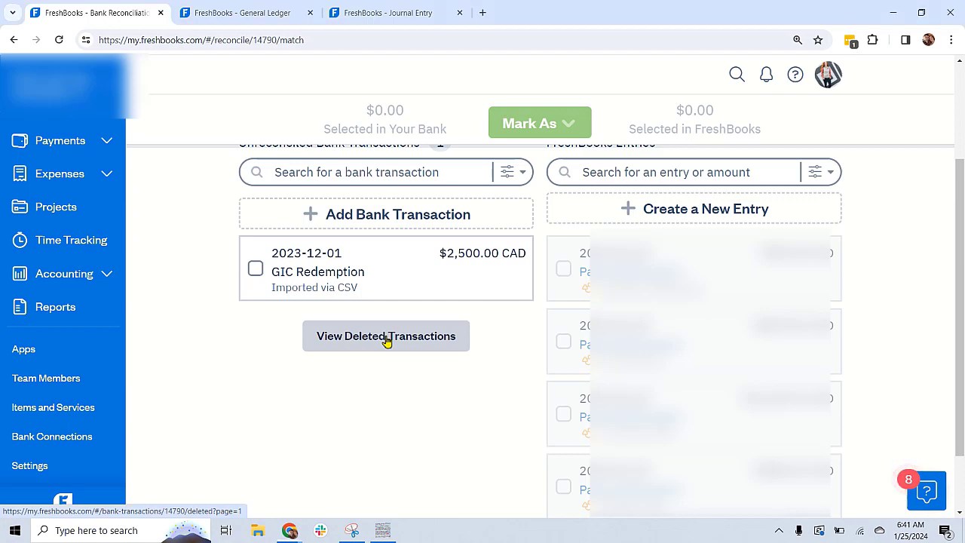
{"action": "scroll", "coordinate": [403, 357], "scroll_direction": "down", "scroll_amount": 7}
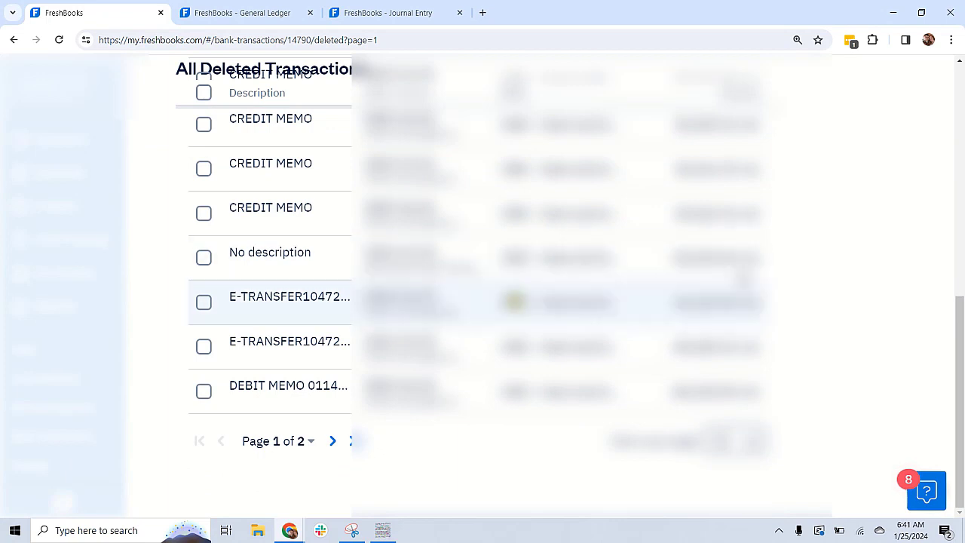
{"action": "scroll", "coordinate": [512, 305], "scroll_direction": "up", "scroll_amount": 2}
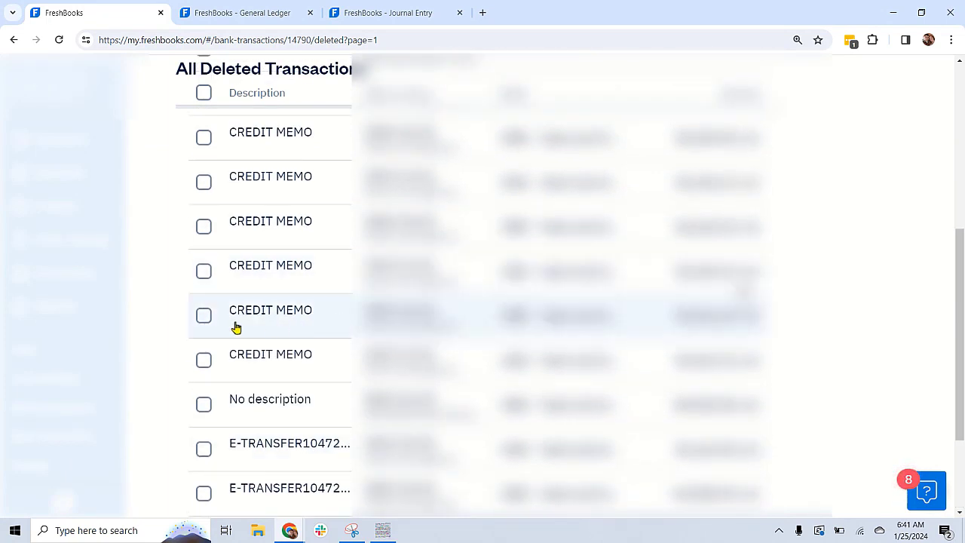
{"action": "left_click", "coordinate": [205, 317]}
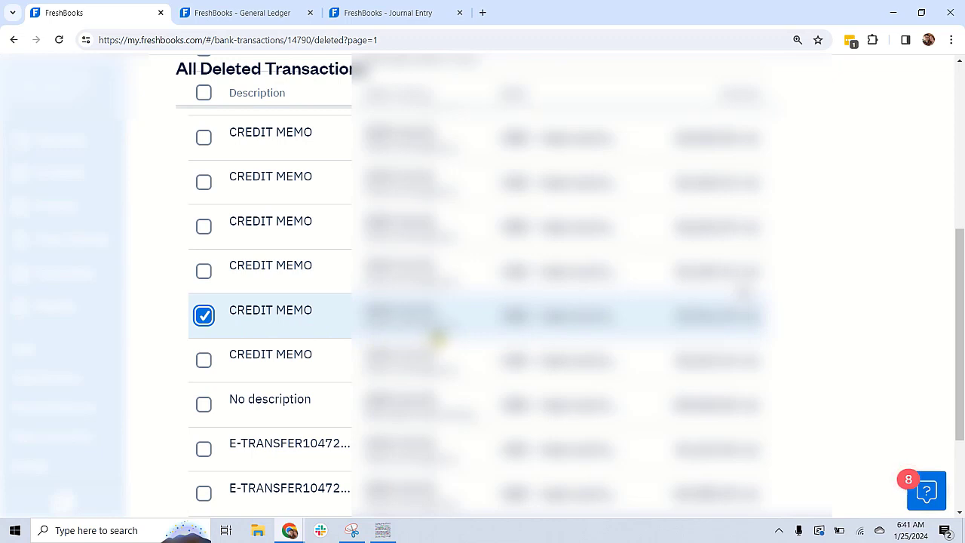
{"action": "scroll", "coordinate": [467, 334], "scroll_direction": "up", "scroll_amount": 6}
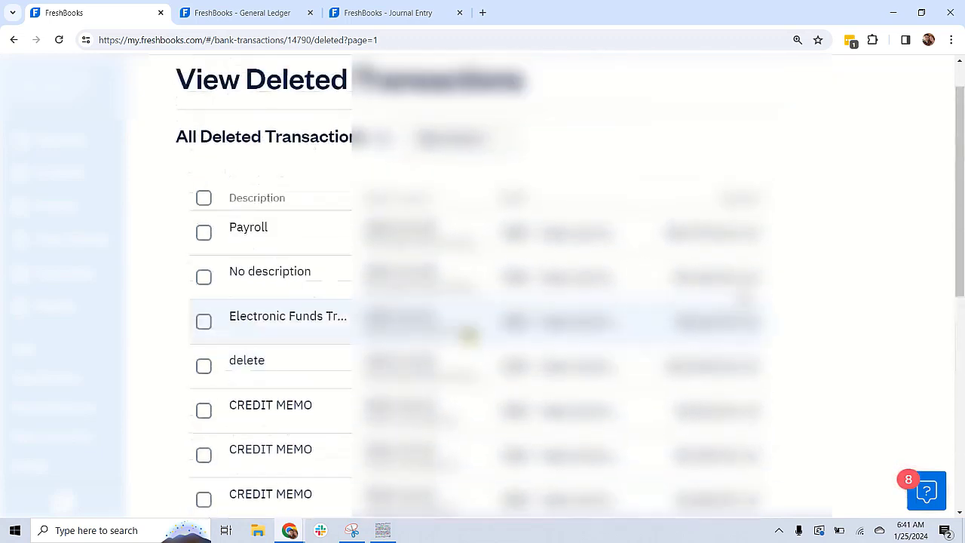
{"action": "left_click", "coordinate": [497, 196]}
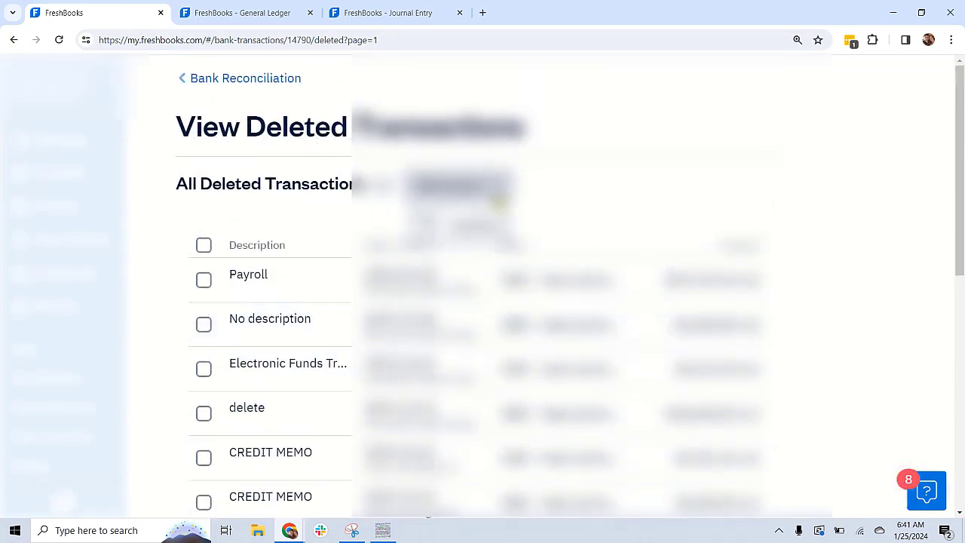
{"action": "left_click", "coordinate": [481, 226]}
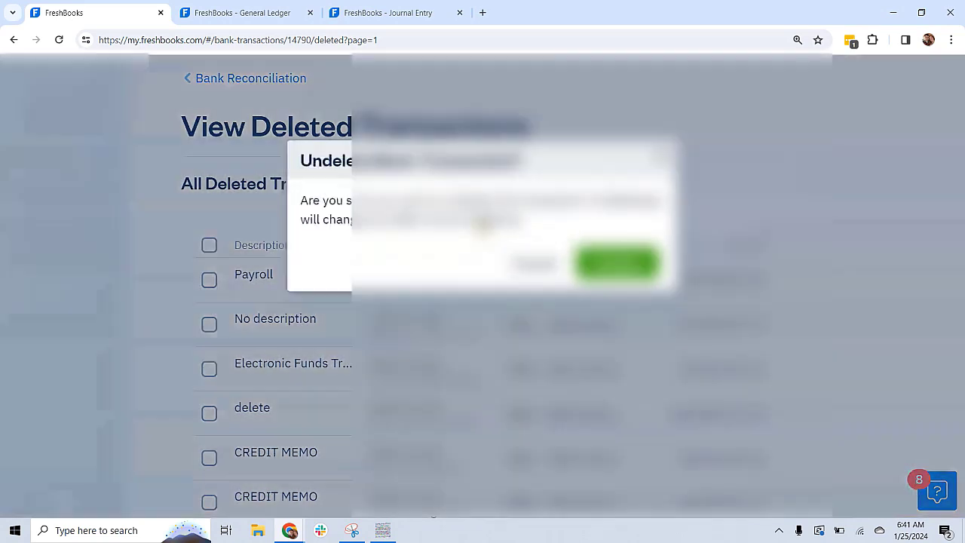
{"action": "left_click", "coordinate": [616, 262]}
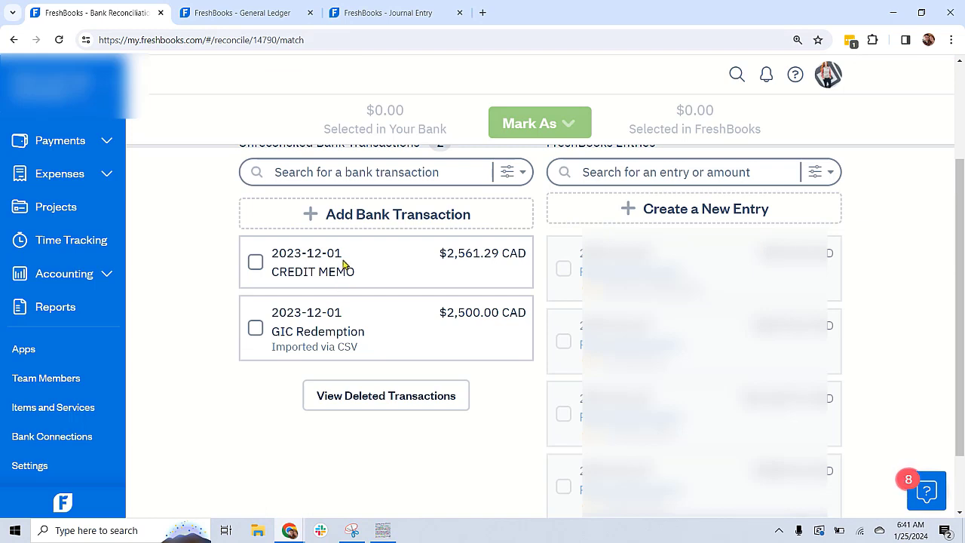
{"action": "key", "text": "ctrl"}
{"action": "key", "text": "ctrl"}
{"action": "key", "text": "ctrl"}
{"action": "key", "text": "ctrl"}
{"action": "left_click", "coordinate": [357, 340]}
{"action": "left_click", "coordinate": [319, 274]}
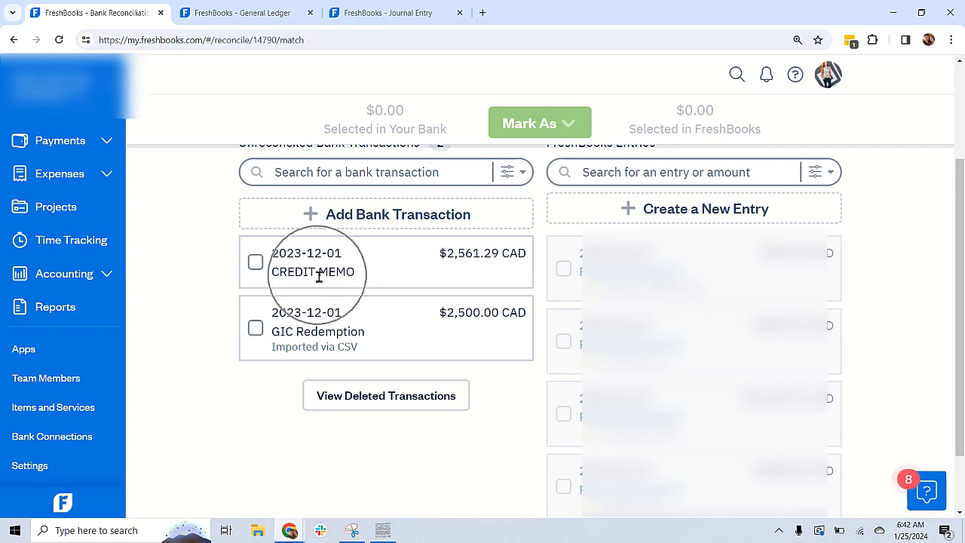
{"action": "left_click", "coordinate": [256, 328]}
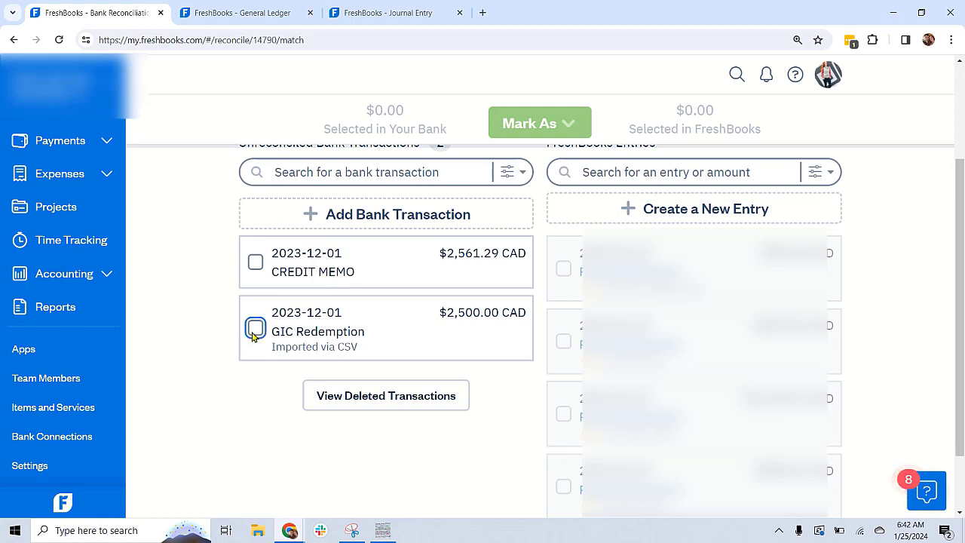
{"action": "left_click", "coordinate": [255, 356]}
{"action": "left_click", "coordinate": [256, 264]}
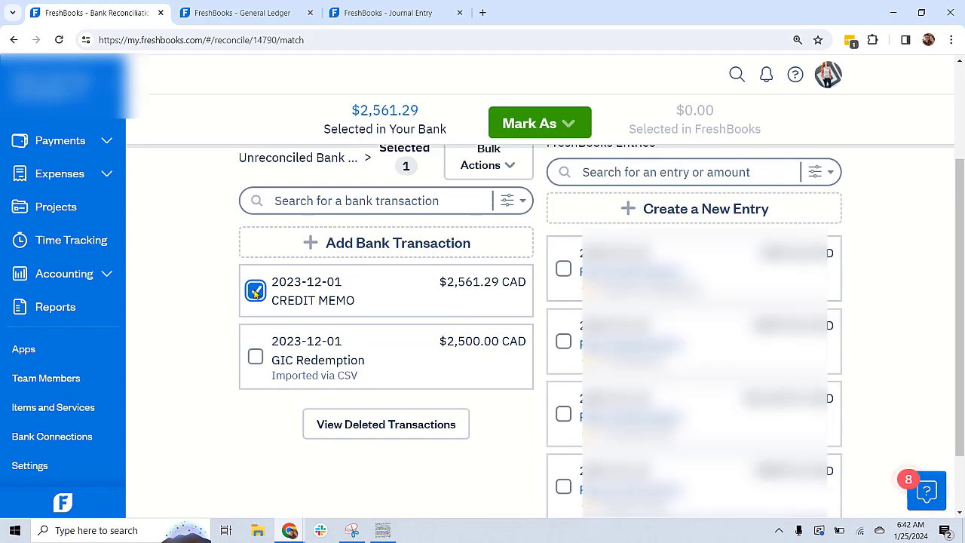
{"action": "left_click", "coordinate": [255, 300]}
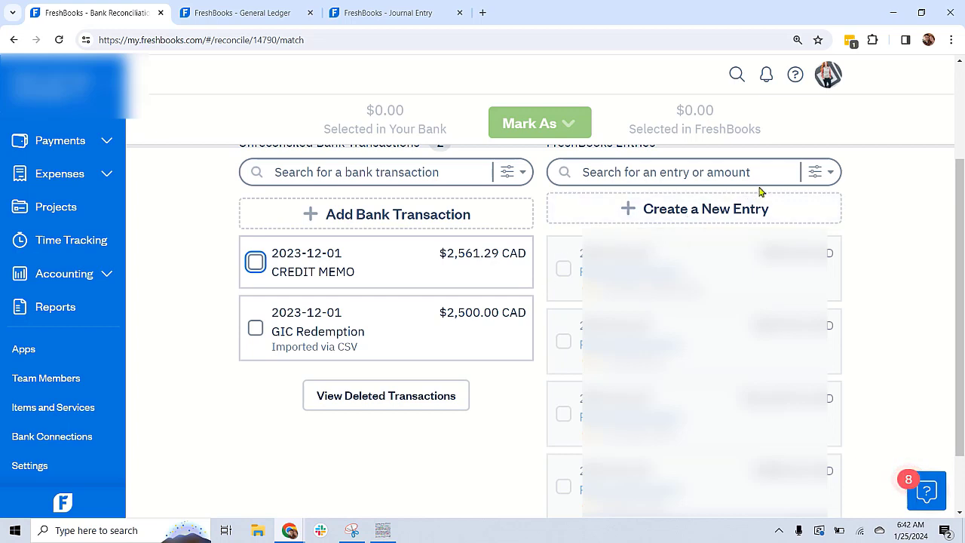
- Start creating a new FreshBooks entry from the bank reconciliation page
{"action": "left_click", "coordinate": [721, 216]}
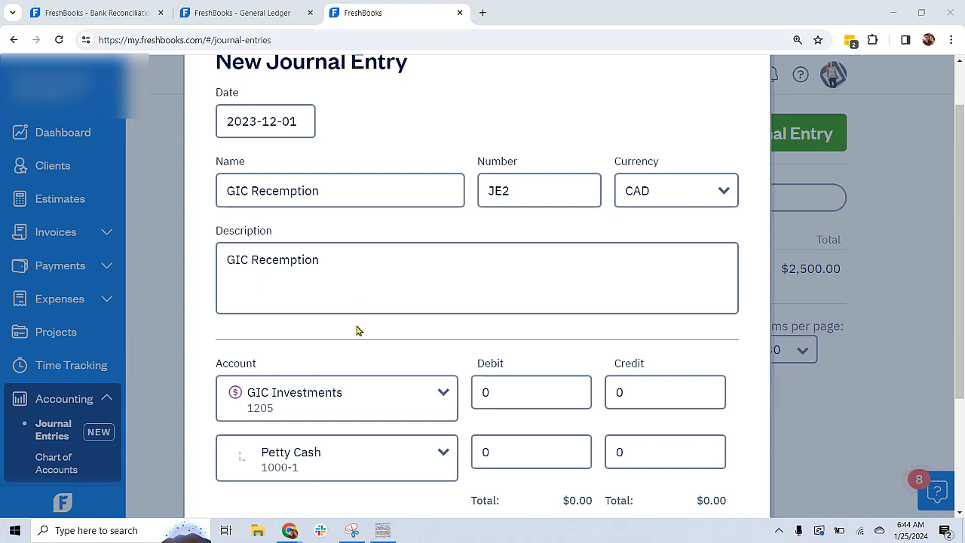
- In the GIC Recemption journal entry, credit GIC Investments 2500 and debit Petty Cash 2500
{"action": "left_click", "coordinate": [716, 395]}
{"action": "key", "text": "BackSpace"}
{"action": "type", "text": "25"}
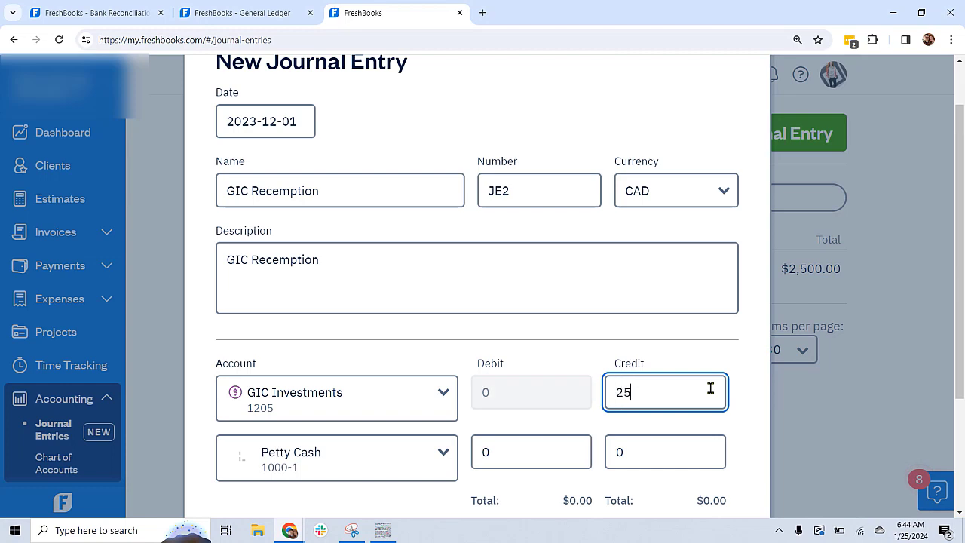
{"action": "type", "text": "00"}
{"action": "left_click", "coordinate": [552, 449]}
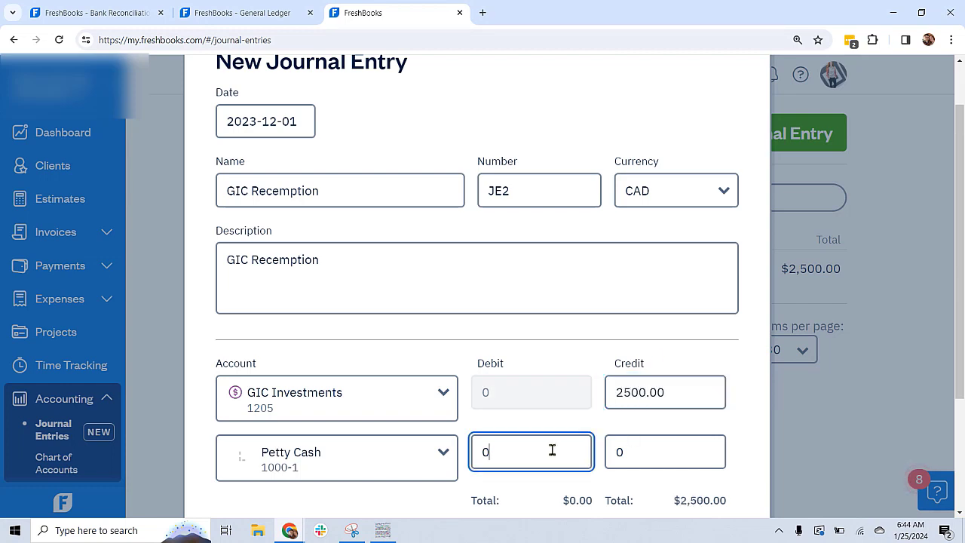
{"action": "key", "text": "BackSpace"}
{"action": "type", "text": "2500"}
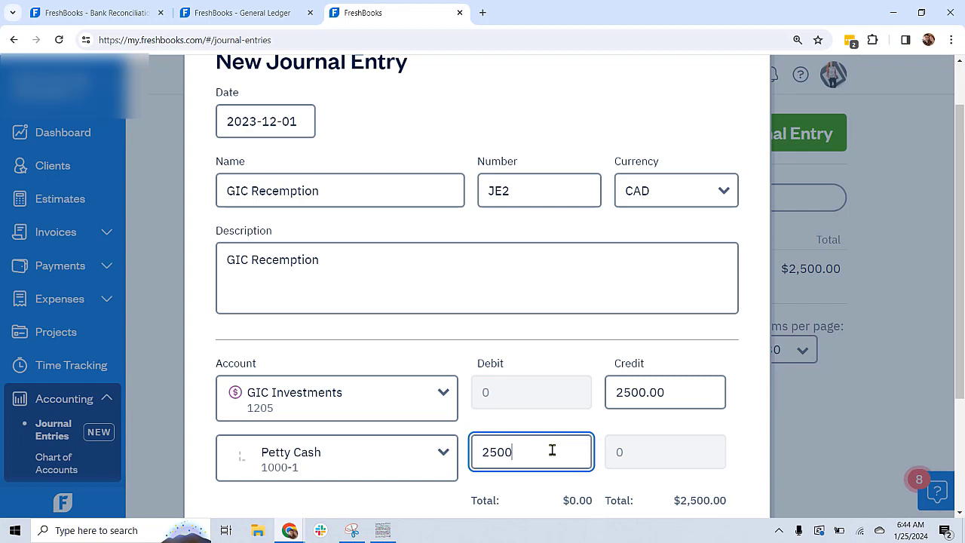
{"action": "left_click", "coordinate": [566, 352]}
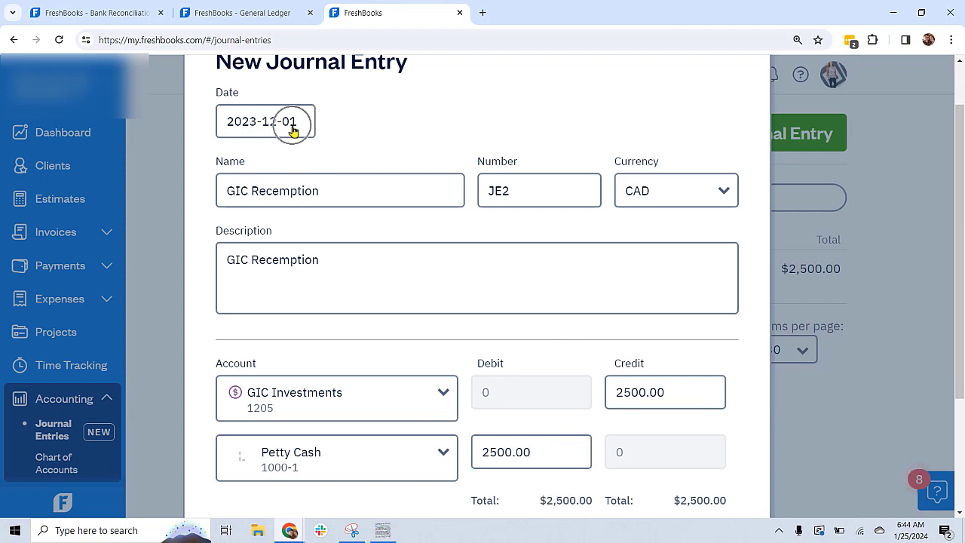
{"action": "scroll", "coordinate": [497, 241], "scroll_direction": "down", "scroll_amount": 2}
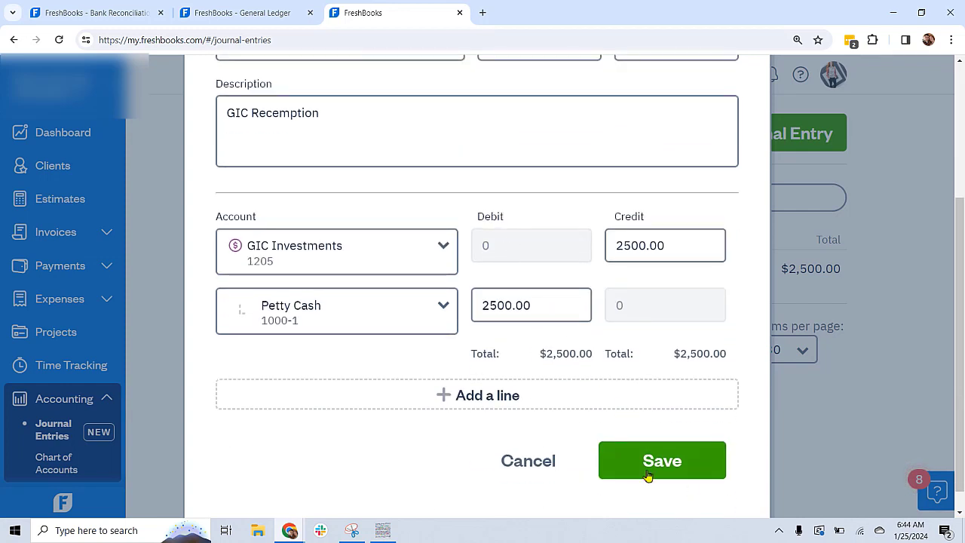